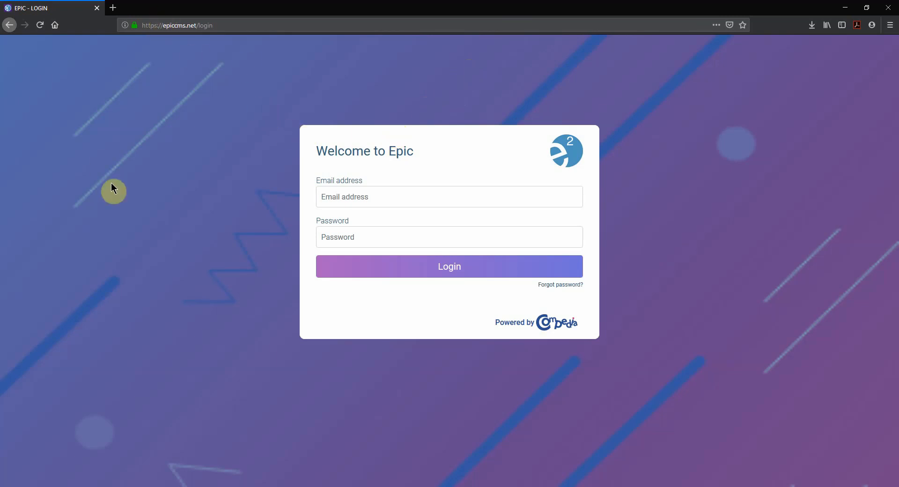
Step: Log in with the saved teacher demo account's e-mail and password, and open the RELEASE RBFS class
{"action": "left_click", "coordinate": [183, 19]}
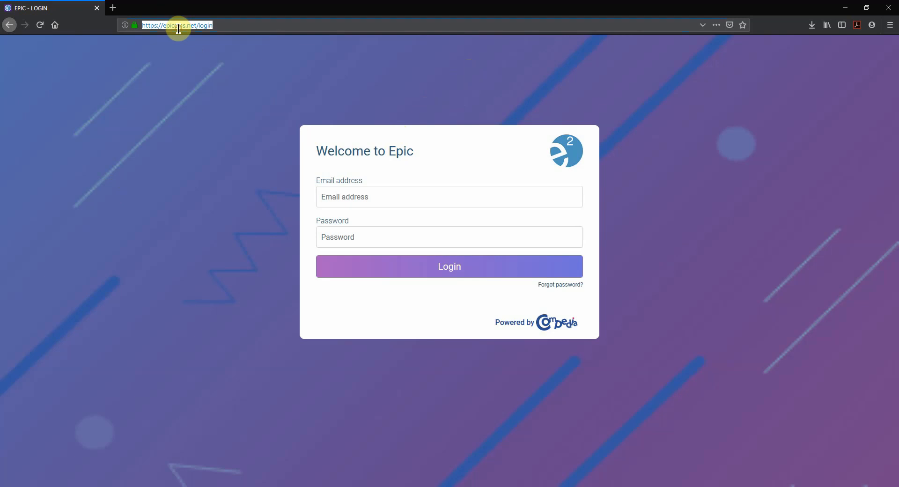
{"action": "left_click", "coordinate": [414, 188]}
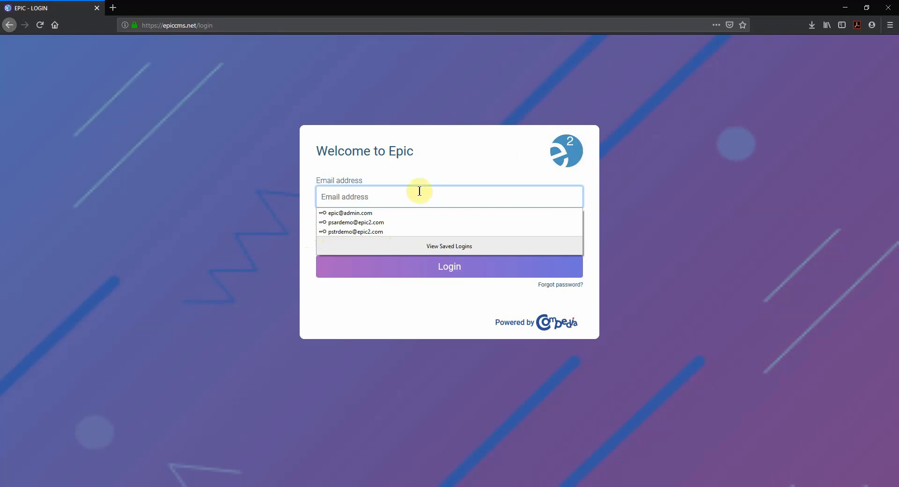
{"action": "left_click", "coordinate": [364, 231]}
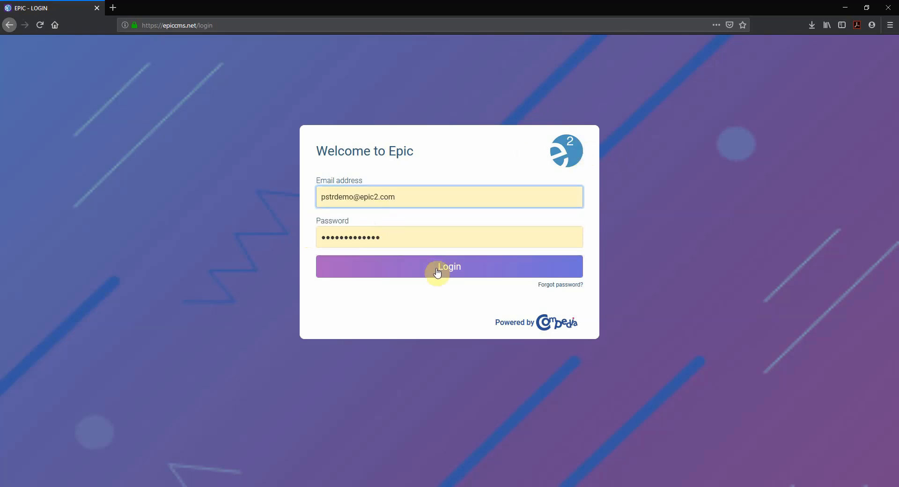
{"action": "left_click", "coordinate": [459, 274]}
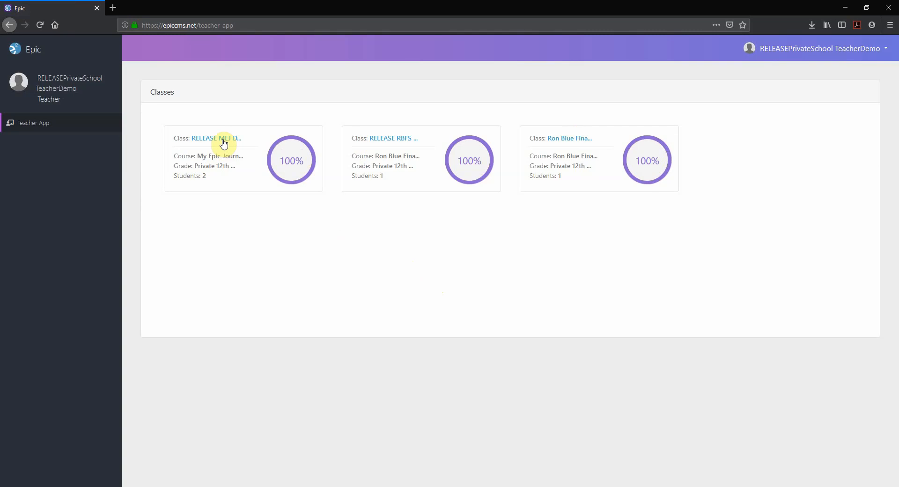
{"action": "left_click", "coordinate": [395, 139]}
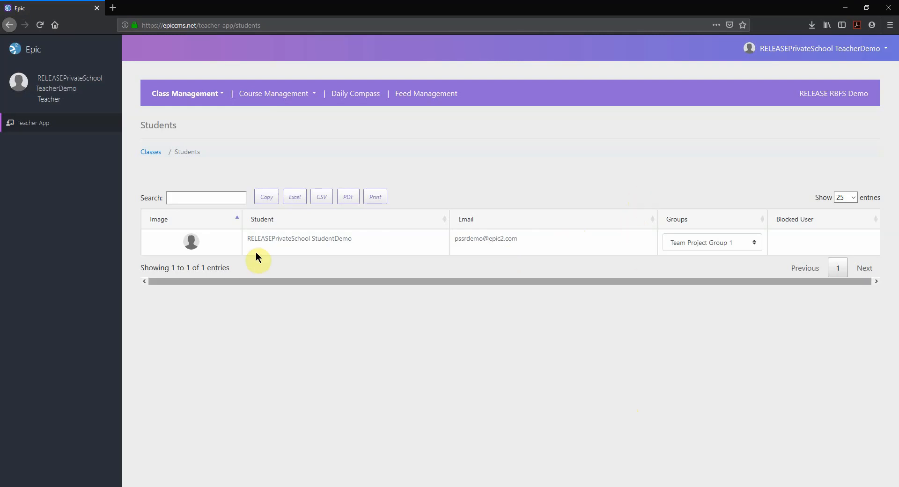
Step: View the listed student's profile and its Block A Student form, leaving without blocking the student
{"action": "left_click", "coordinate": [244, 239]}
{"action": "left_click_drag", "start_coordinate": [243, 239], "coordinate": [375, 245]}
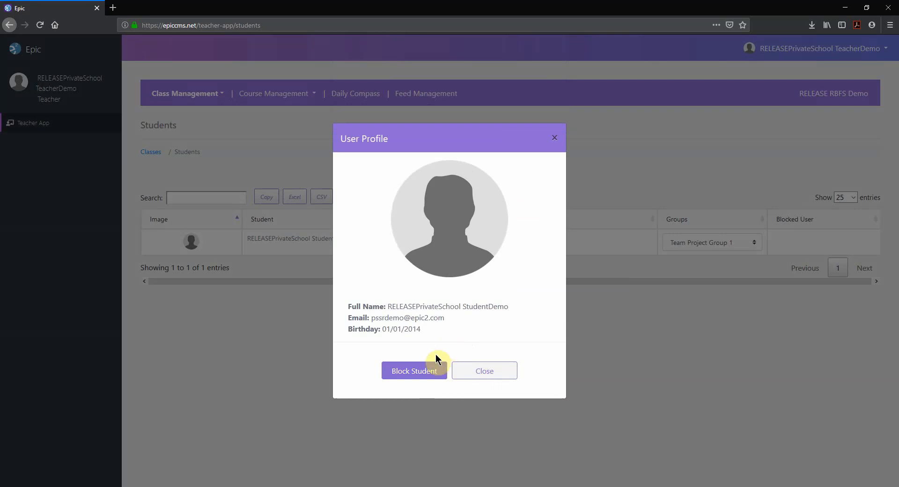
{"action": "left_click", "coordinate": [419, 374]}
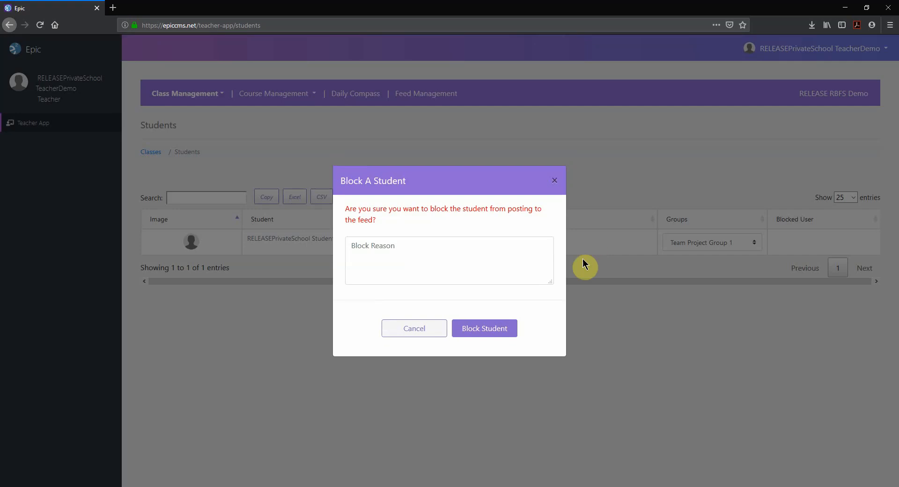
{"action": "left_click", "coordinate": [425, 328]}
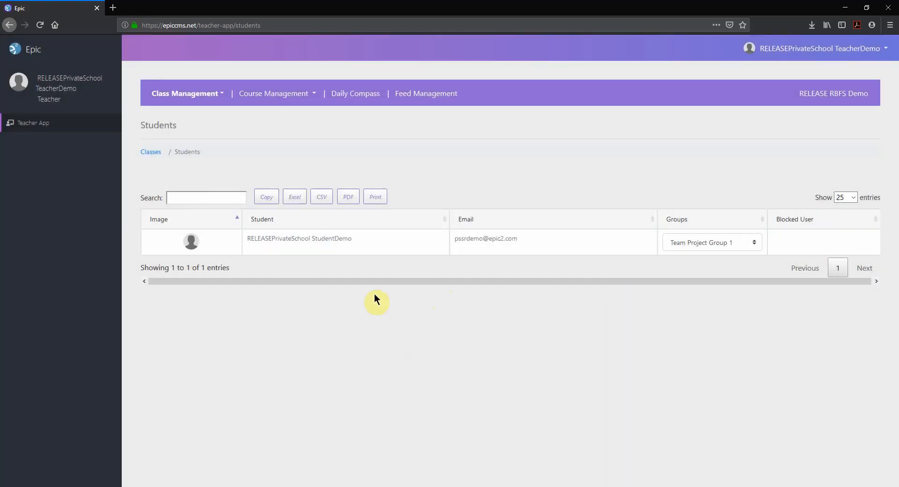
Step: Check the group choices available for the student and reload the class's Students page
{"action": "left_click", "coordinate": [739, 242]}
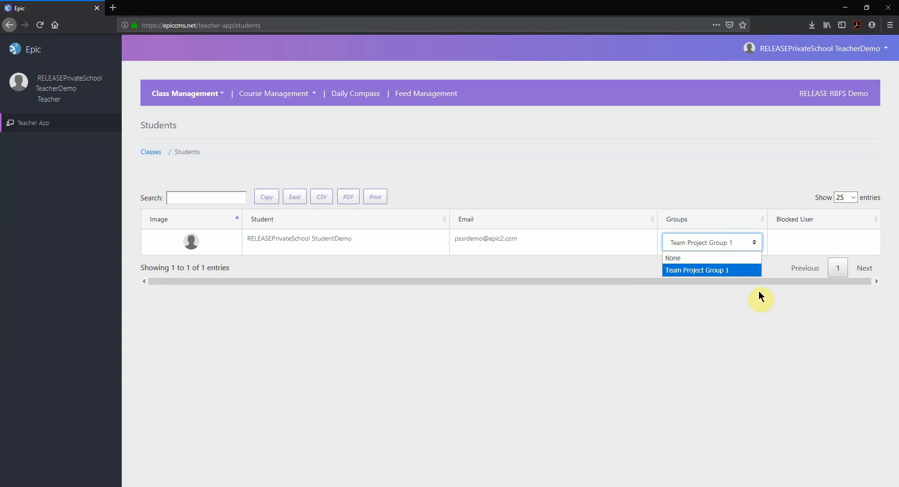
{"action": "left_click", "coordinate": [712, 166]}
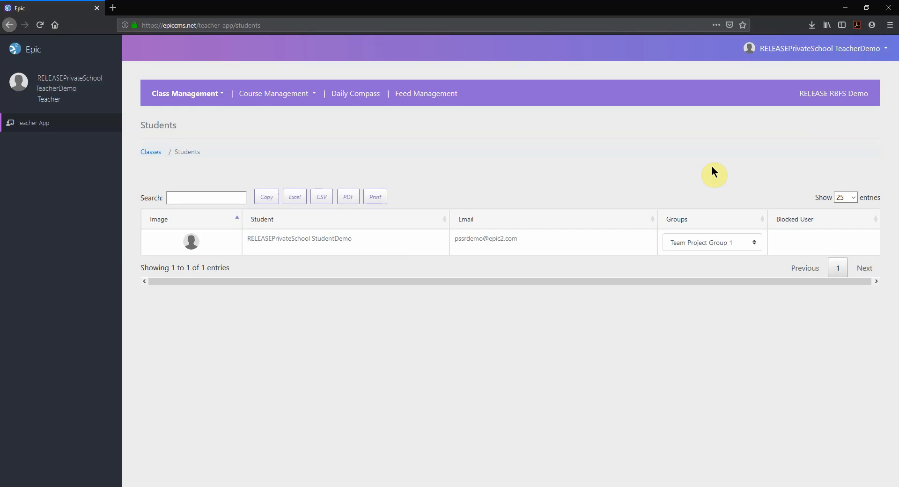
{"action": "left_click", "coordinate": [171, 94]}
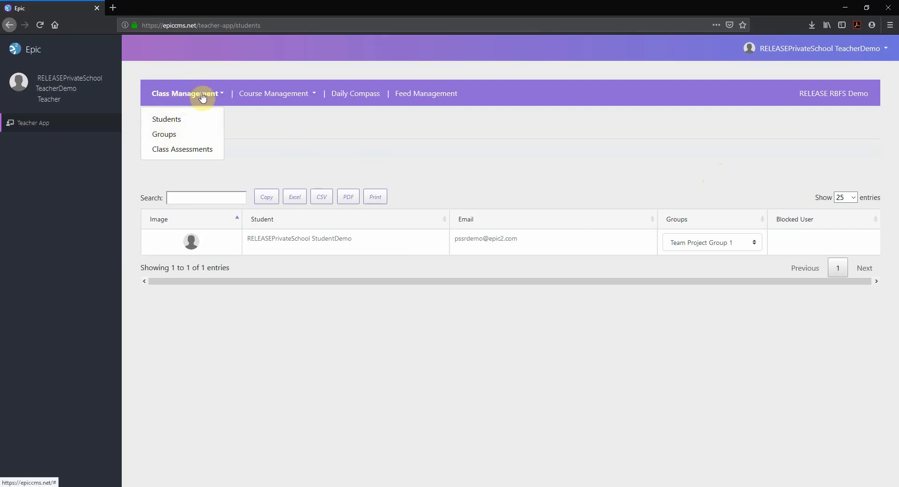
{"action": "left_click", "coordinate": [172, 120]}
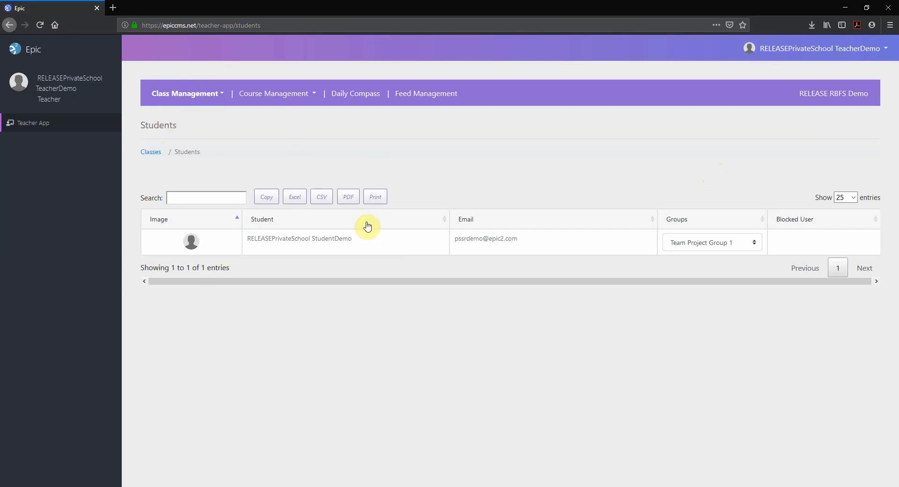
Step: Open the class's Groups page and view the Add Group form, cancelling without creating a group
{"action": "left_click", "coordinate": [193, 97]}
{"action": "left_click", "coordinate": [167, 136]}
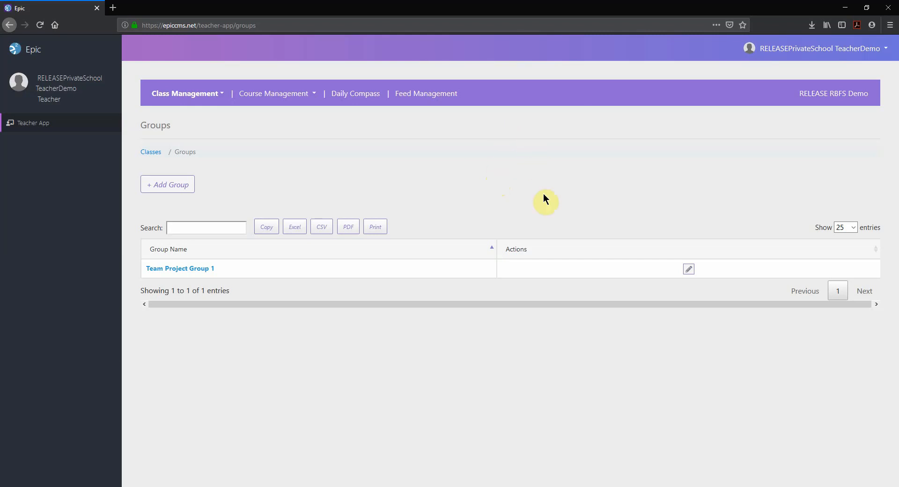
{"action": "right_click", "coordinate": [295, 166]}
{"action": "left_click", "coordinate": [167, 184]}
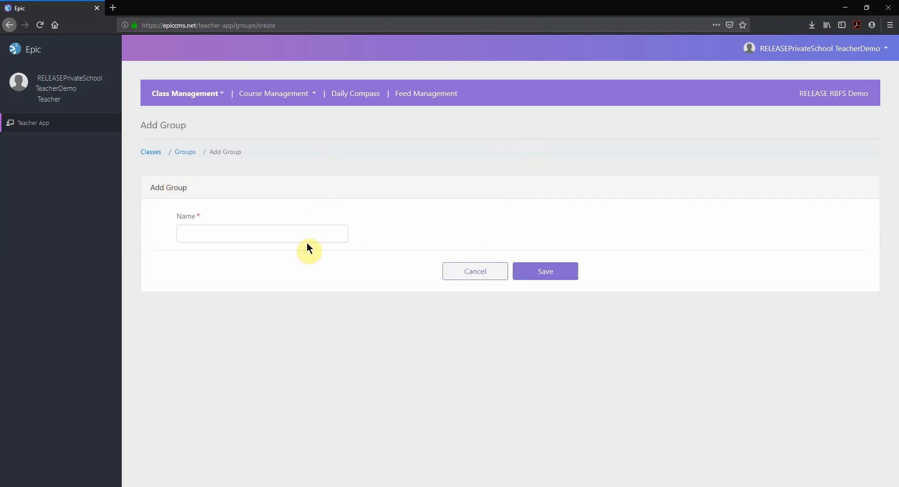
{"action": "left_click", "coordinate": [261, 238]}
{"action": "left_click", "coordinate": [461, 270]}
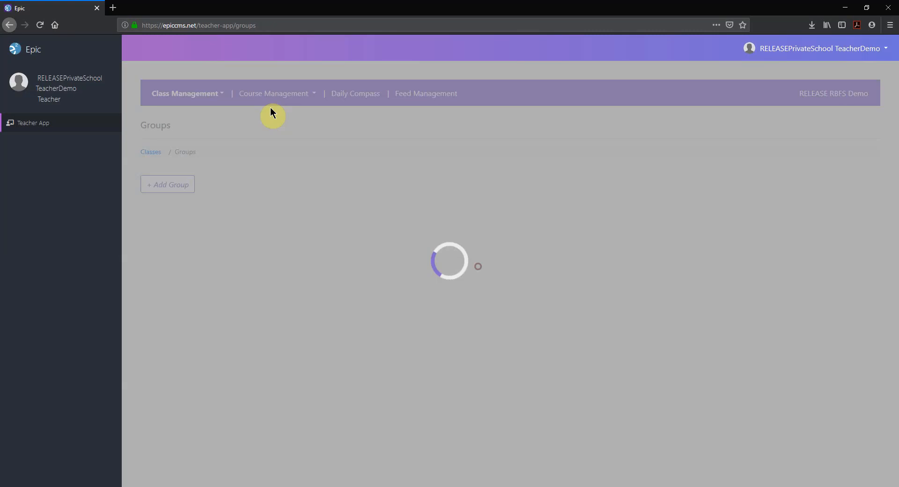
Step: Return to the Students page and review the student's group options, keeping Team Project Group 1
{"action": "left_click", "coordinate": [204, 96]}
{"action": "left_click", "coordinate": [173, 117]}
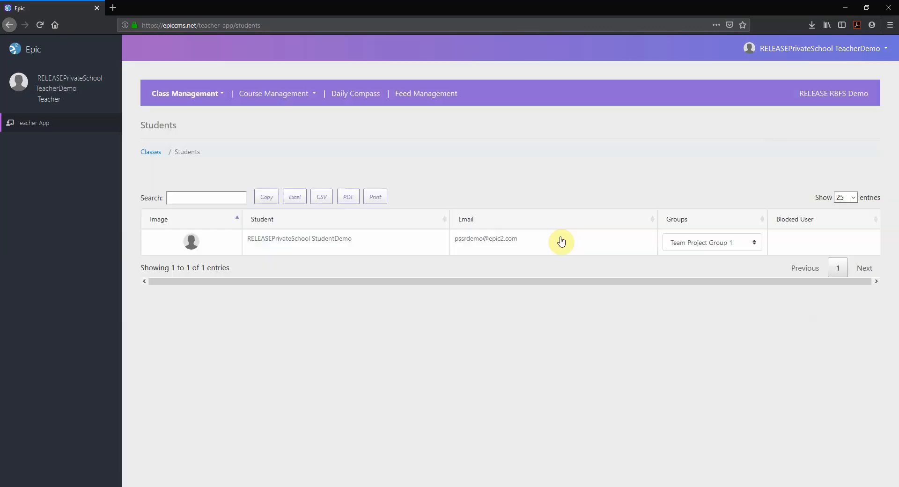
{"action": "left_click", "coordinate": [742, 245]}
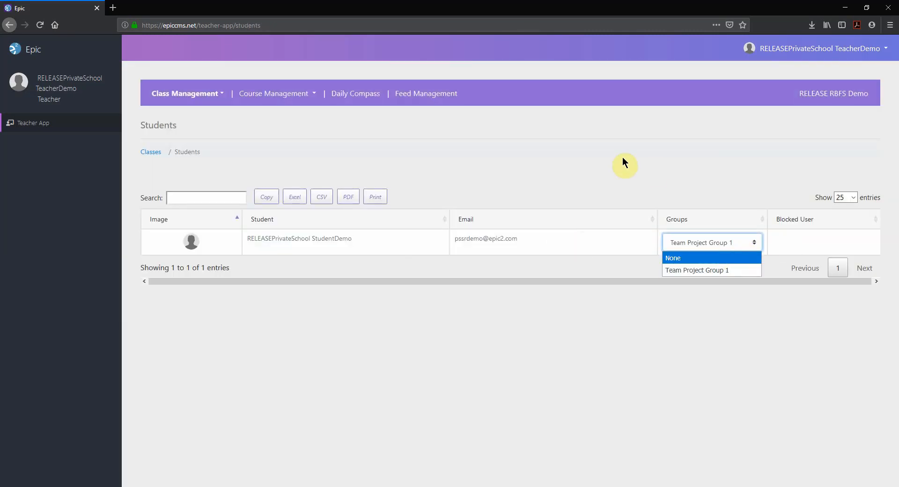
{"action": "left_click", "coordinate": [611, 161]}
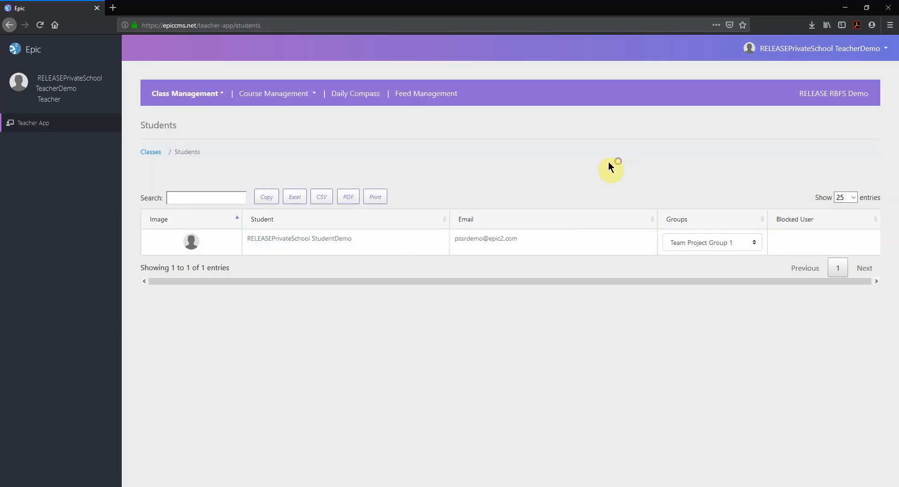
Step: Open the Course Submissions page and expand the tasks of Unit 1, Lesson 1 (God and Money)
{"action": "left_click", "coordinate": [285, 94]}
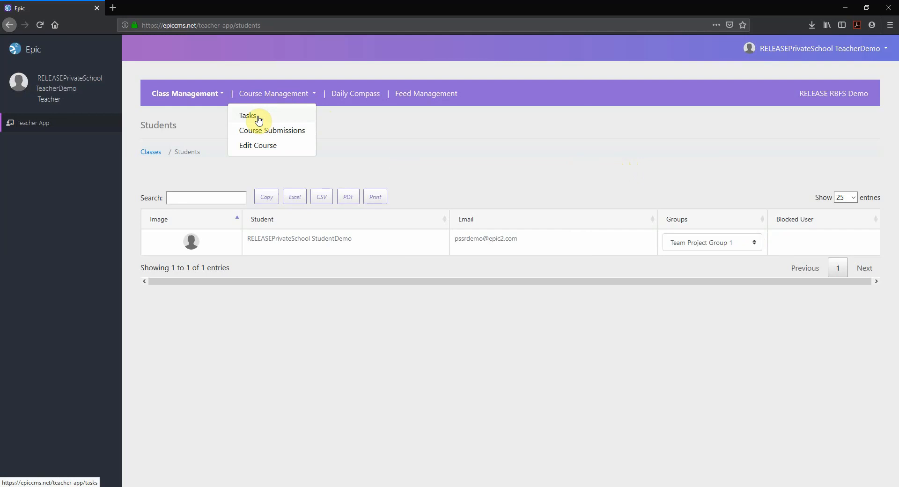
{"action": "left_click", "coordinate": [268, 132]}
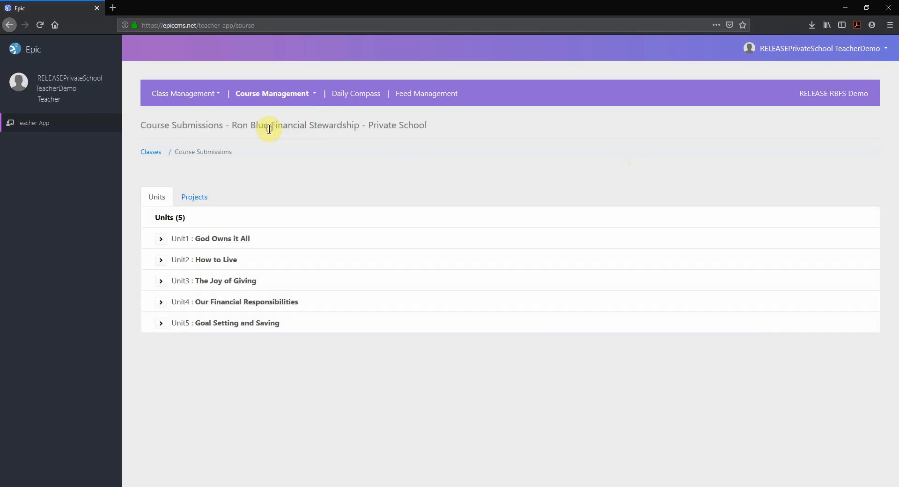
{"action": "left_click", "coordinate": [173, 234]}
{"action": "left_click", "coordinate": [162, 240]}
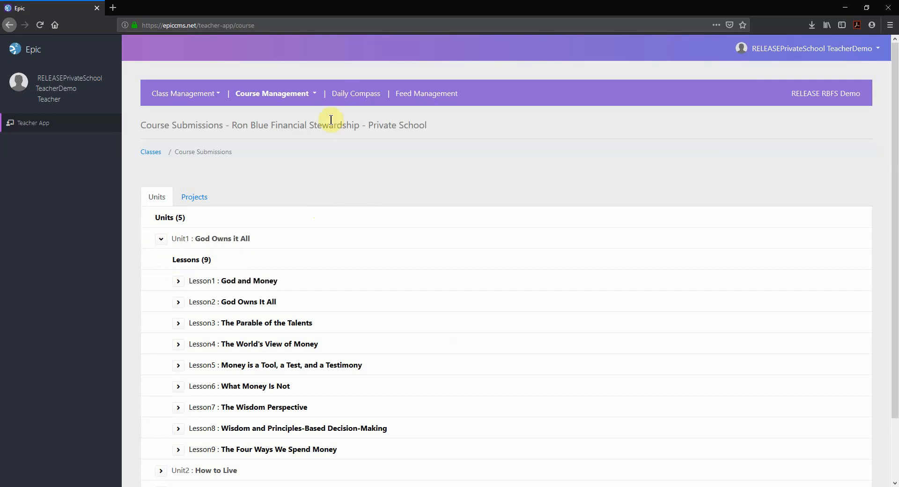
{"action": "left_click", "coordinate": [178, 282]}
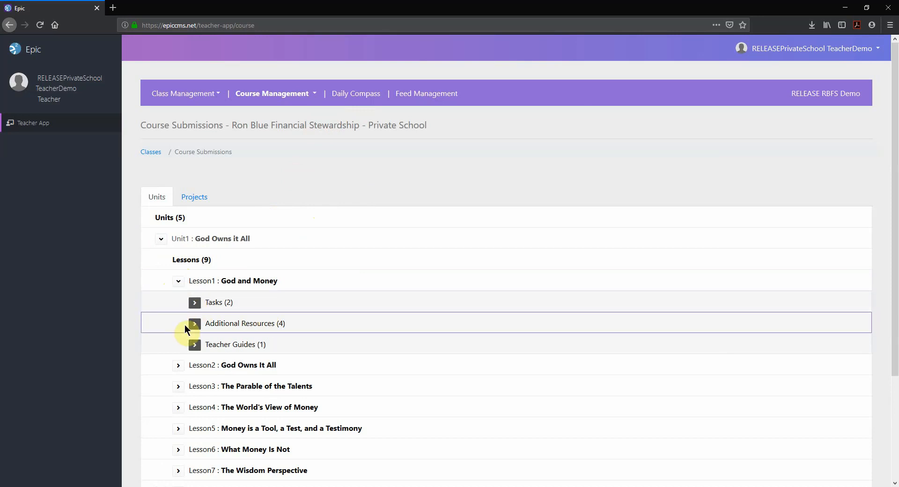
{"action": "left_click", "coordinate": [195, 304]}
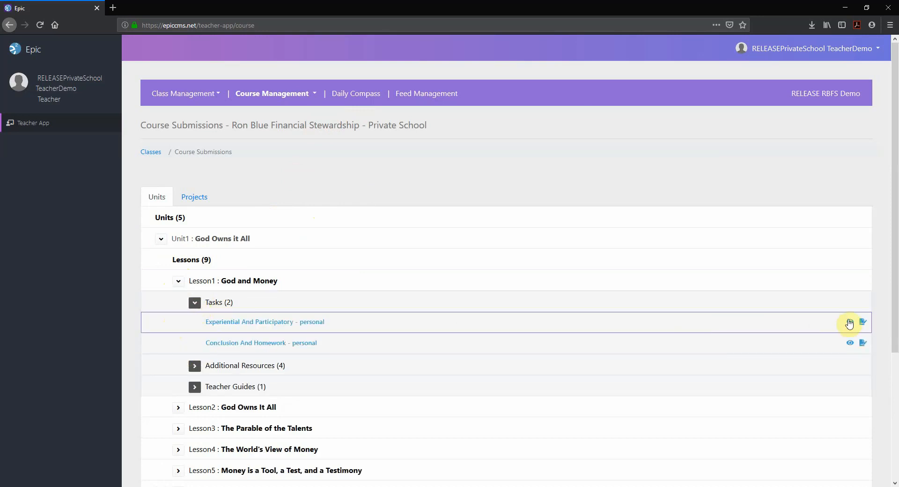
Step: Download Teacher Guide 1.1 from Lesson 1's teacher guides and check the file among the browser's downloads
{"action": "left_click", "coordinate": [195, 386]}
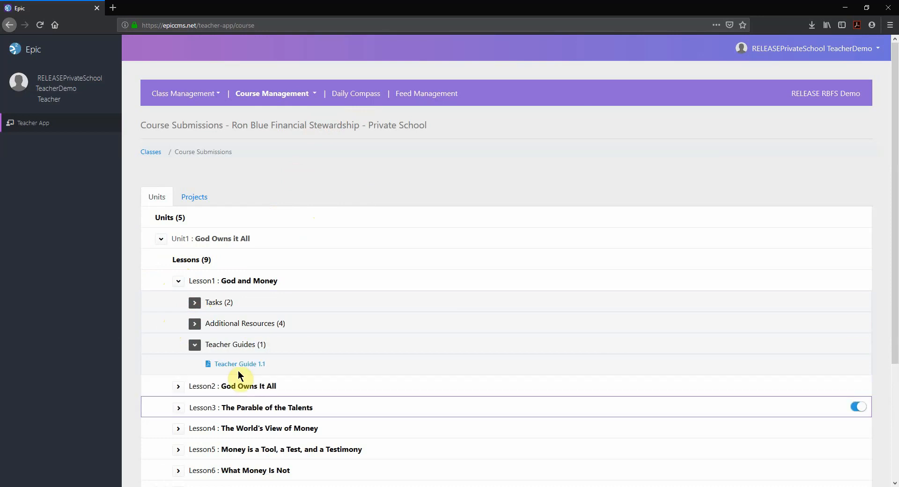
{"action": "left_click", "coordinate": [247, 365]}
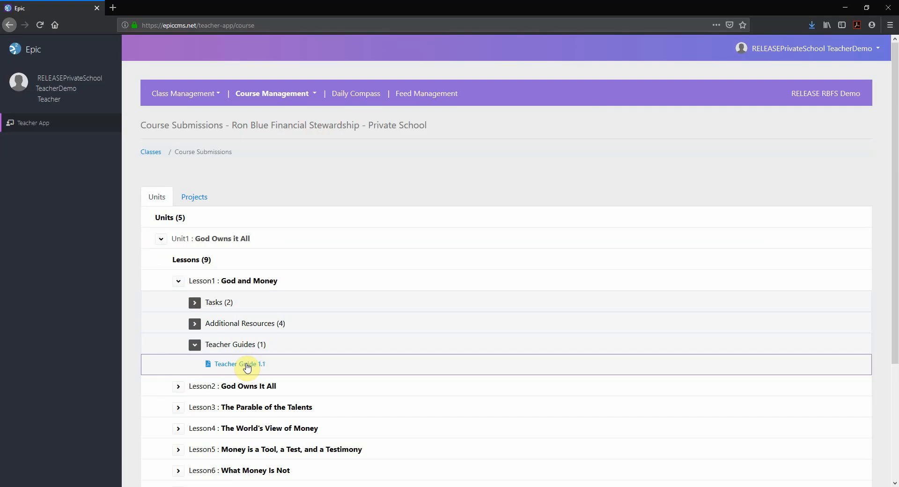
{"action": "left_click", "coordinate": [811, 25]}
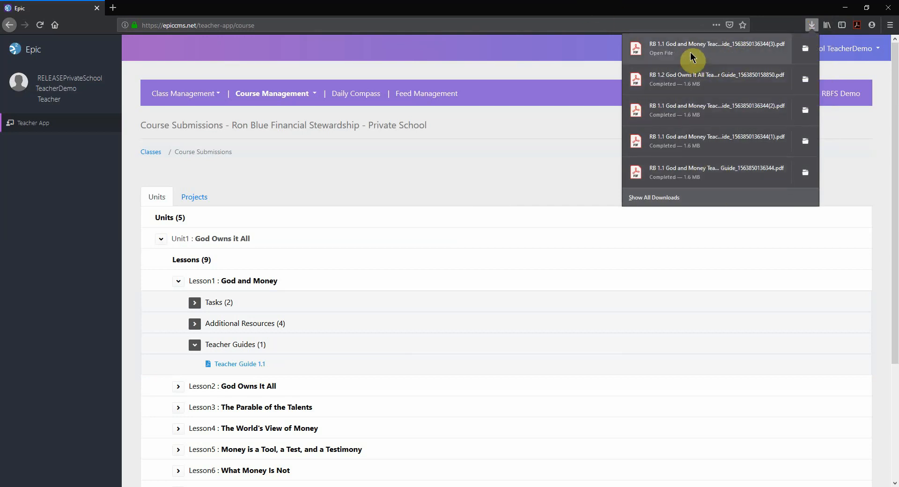
{"action": "left_click", "coordinate": [354, 309]}
{"action": "left_click", "coordinate": [233, 385]}
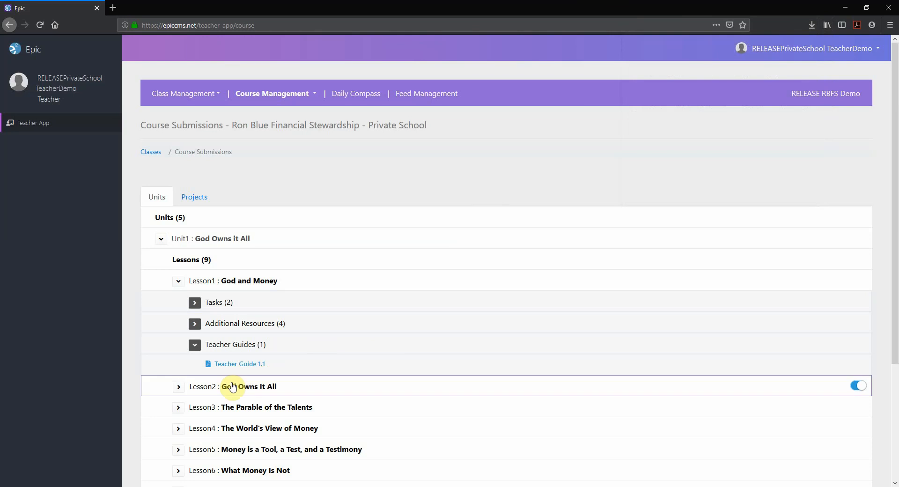
Step: View Lesson 1's additional resources, and collapse the resource list and the lesson
{"action": "left_click", "coordinate": [194, 324]}
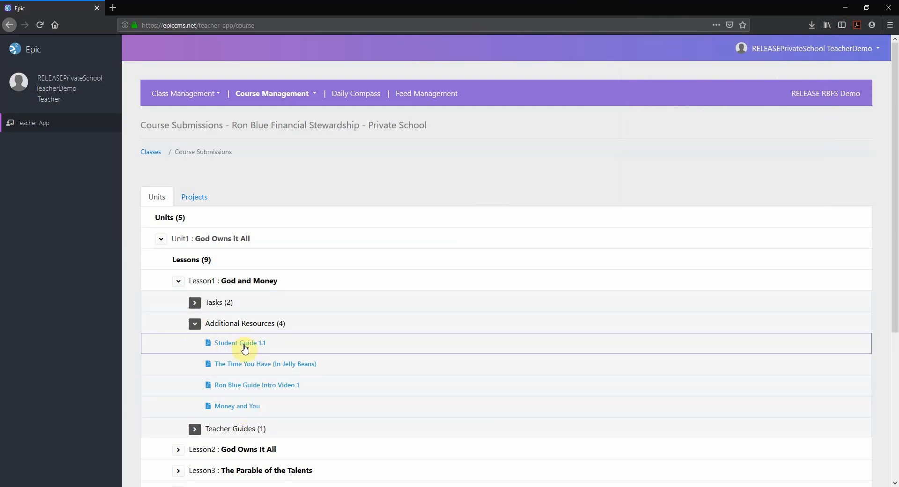
{"action": "left_click", "coordinate": [196, 328]}
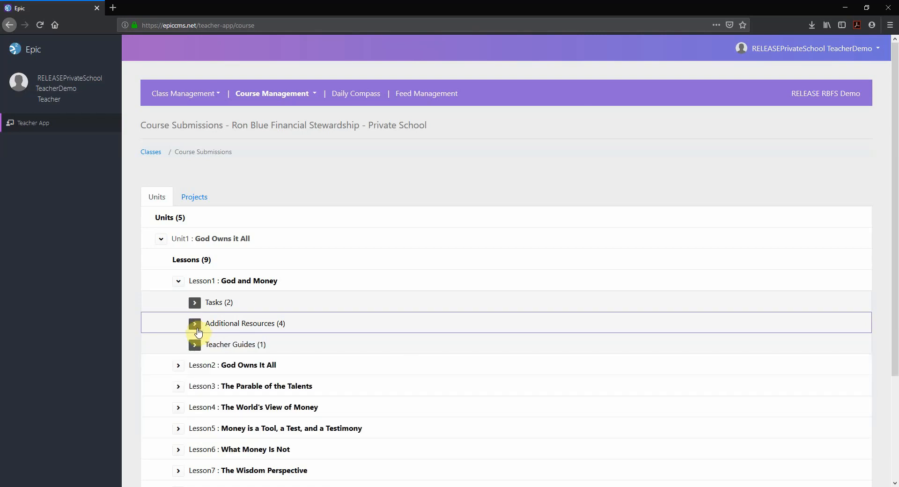
{"action": "left_click", "coordinate": [178, 281]}
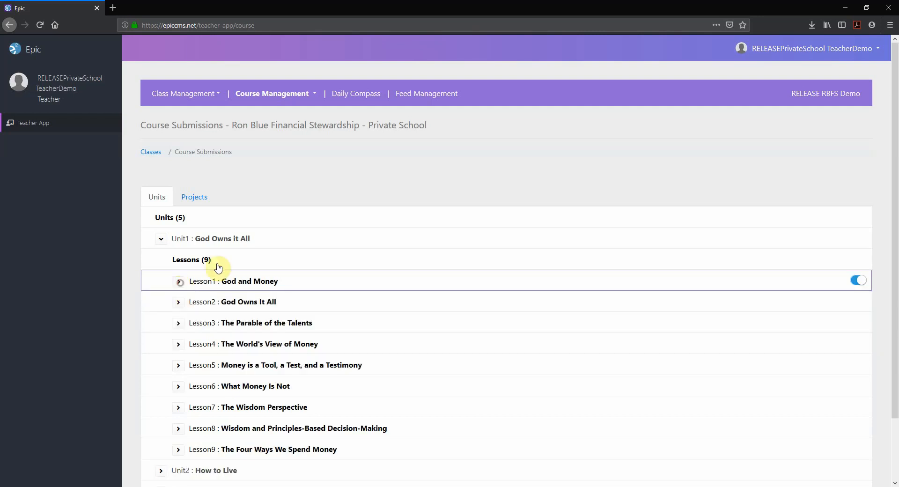
Step: Open the course's Tasks page and examine the Lesson 1 and Lesson 2 entries in the Lesson/Milestone column
{"action": "left_click", "coordinate": [270, 96]}
{"action": "left_click", "coordinate": [248, 120]}
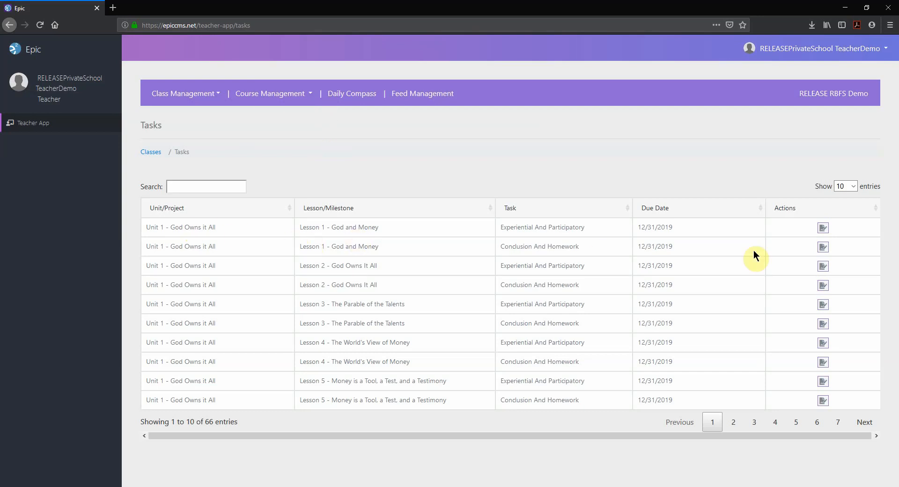
{"action": "left_click_drag", "start_coordinate": [299, 227], "coordinate": [381, 233]}
{"action": "left_click_drag", "start_coordinate": [300, 246], "coordinate": [419, 248]}
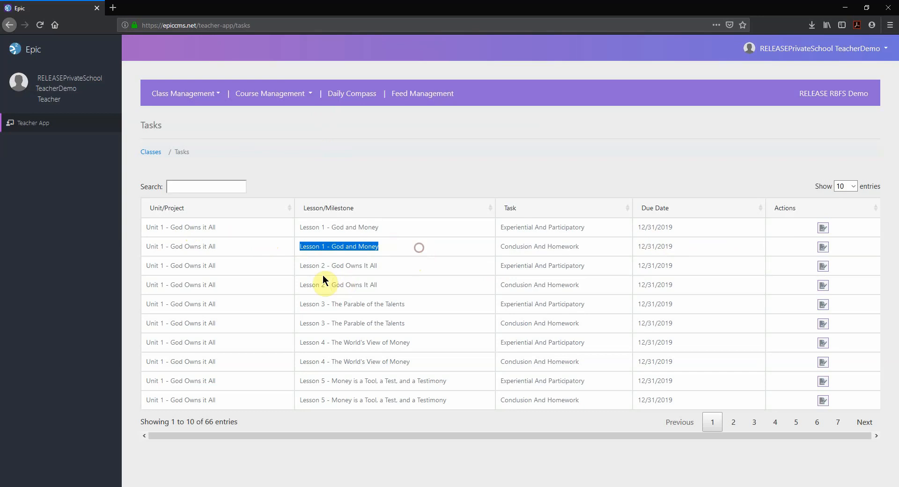
{"action": "left_click_drag", "start_coordinate": [298, 266], "coordinate": [403, 271]}
{"action": "left_click", "coordinate": [405, 271]}
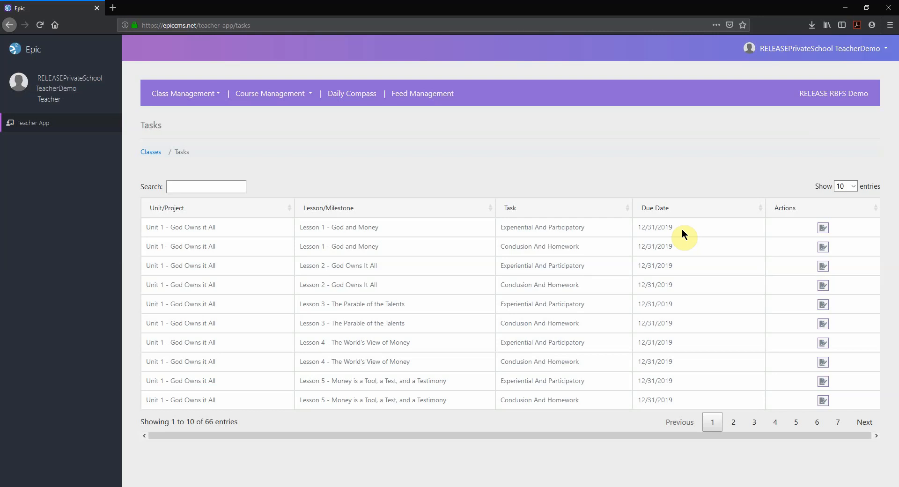
Step: View the submissions for Lesson 1's Experiential And Participatory task and return to the Tasks page
{"action": "left_click", "coordinate": [823, 230]}
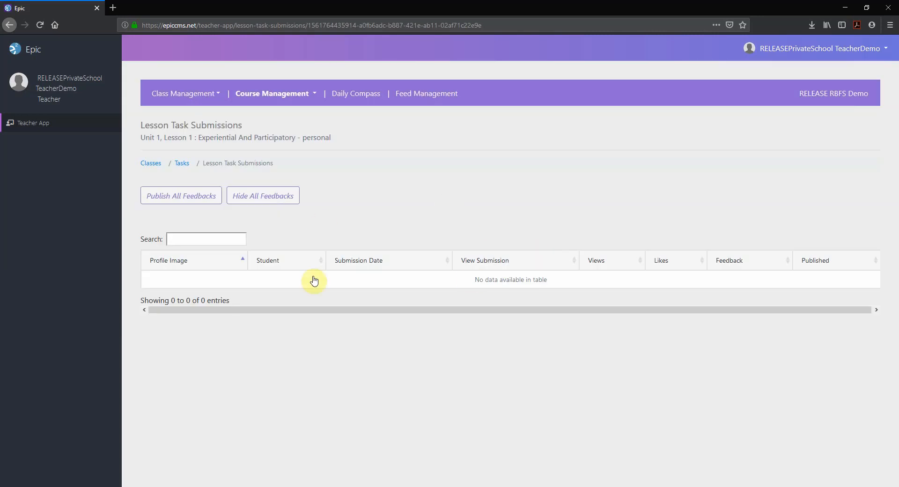
{"action": "left_click", "coordinate": [270, 94]}
{"action": "left_click", "coordinate": [259, 117]}
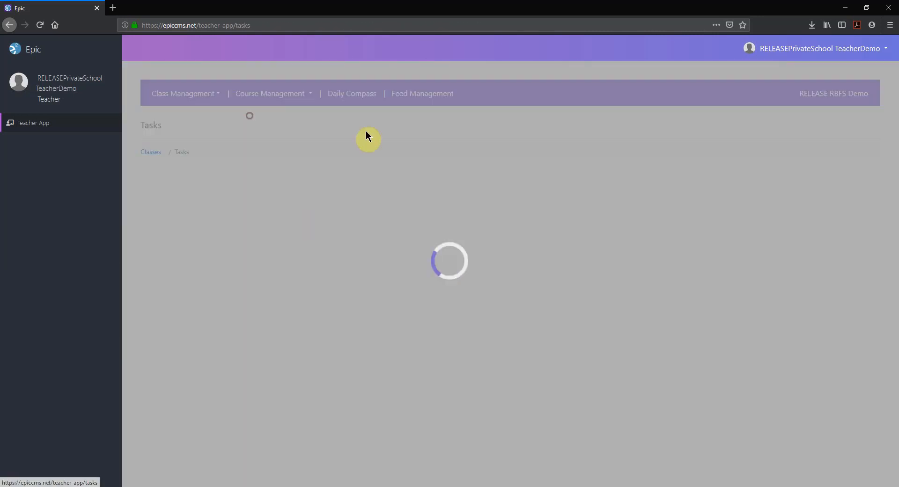
Step: Reopen the course's Tasks page, view the submissions for Lesson 1's Experiential And Participatory task, and sort them by Published in descending order
{"action": "left_click", "coordinate": [280, 94]}
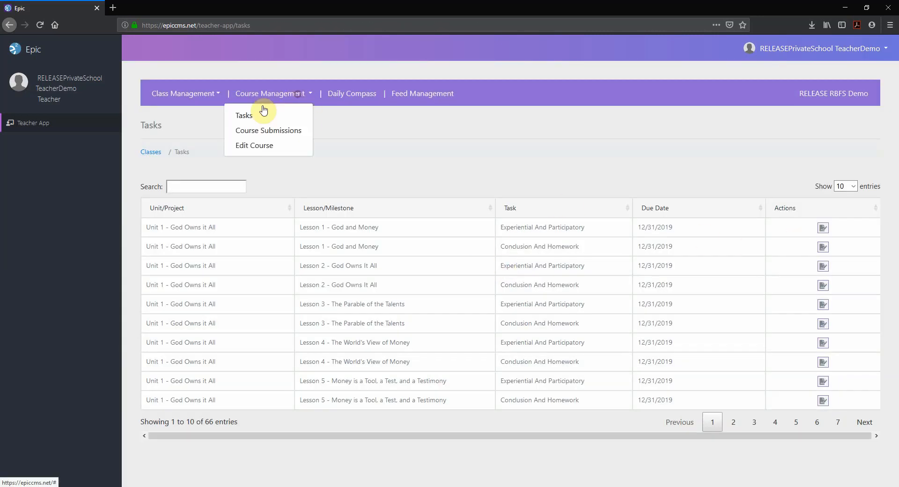
{"action": "left_click", "coordinate": [244, 117]}
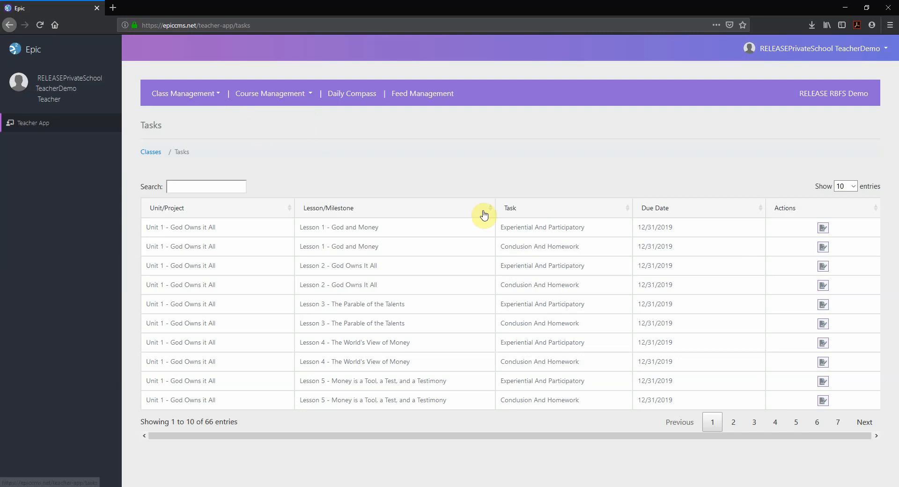
{"action": "left_click", "coordinate": [823, 229]}
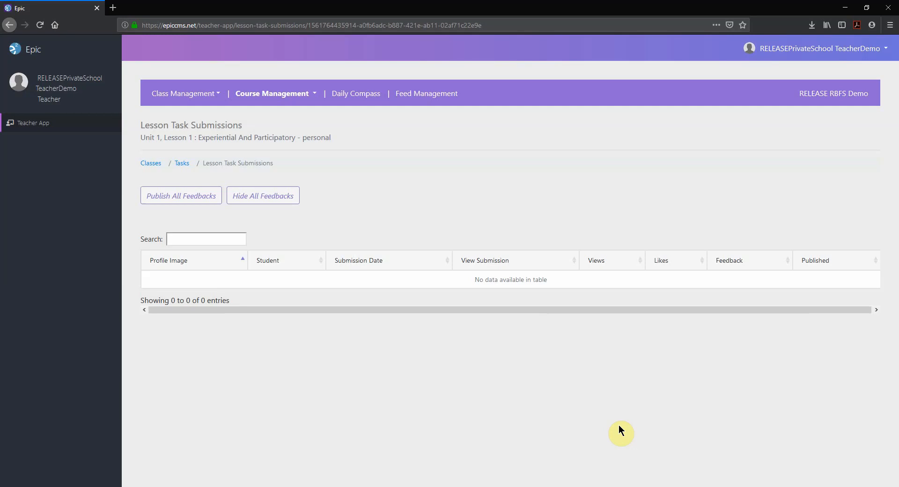
{"action": "left_click", "coordinate": [801, 261]}
{"action": "left_click", "coordinate": [837, 265]}
Step: Open the course for editing and expand Unit 1, God Owns it All, and its Lesson 1, God and Money
{"action": "left_click", "coordinate": [283, 95]}
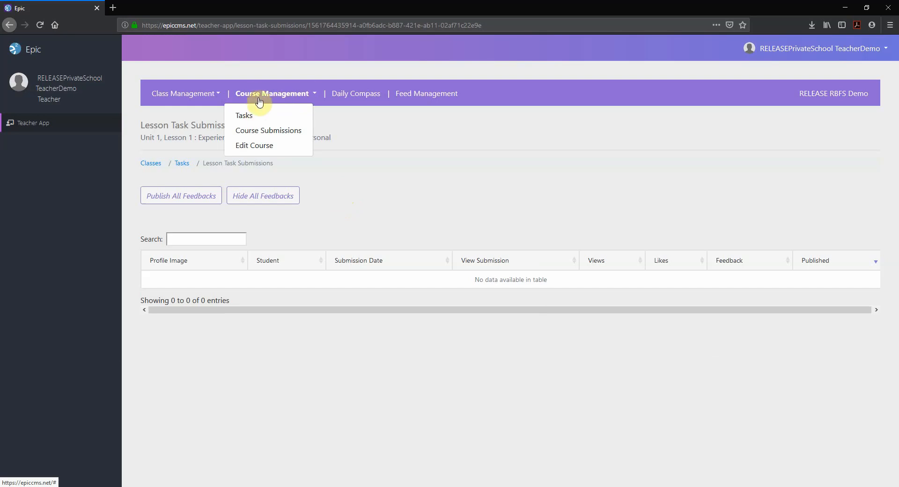
{"action": "left_click", "coordinate": [262, 146]}
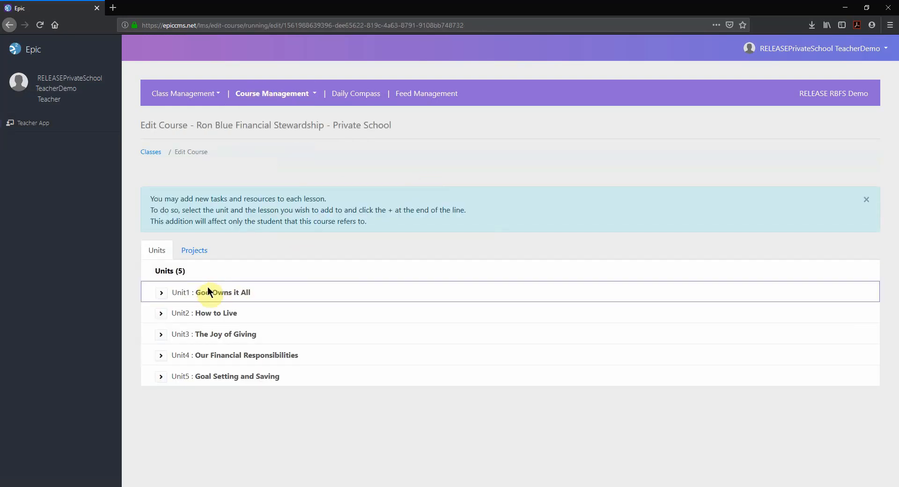
{"action": "left_click", "coordinate": [162, 293]}
{"action": "left_click", "coordinate": [178, 334]}
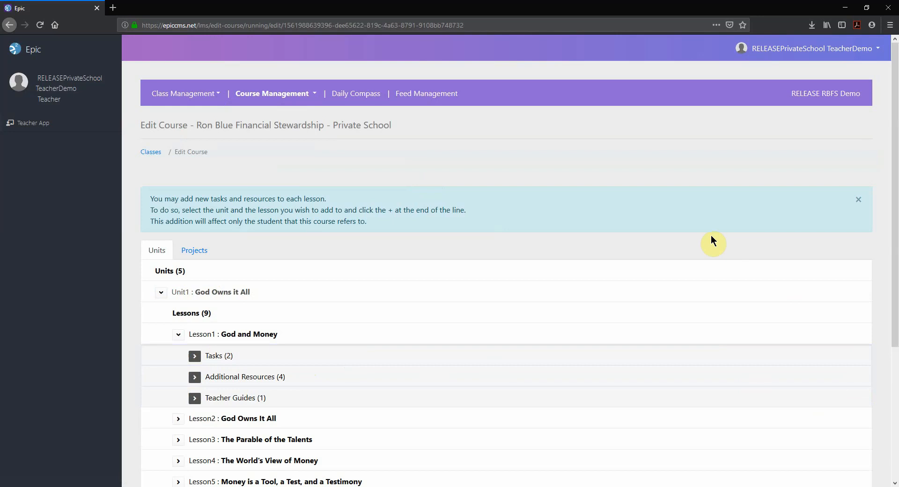
Step: Expand Lesson 1's additional resources, examine the resource types offered when adding a new one, and cancel the form
{"action": "left_click", "coordinate": [195, 376]}
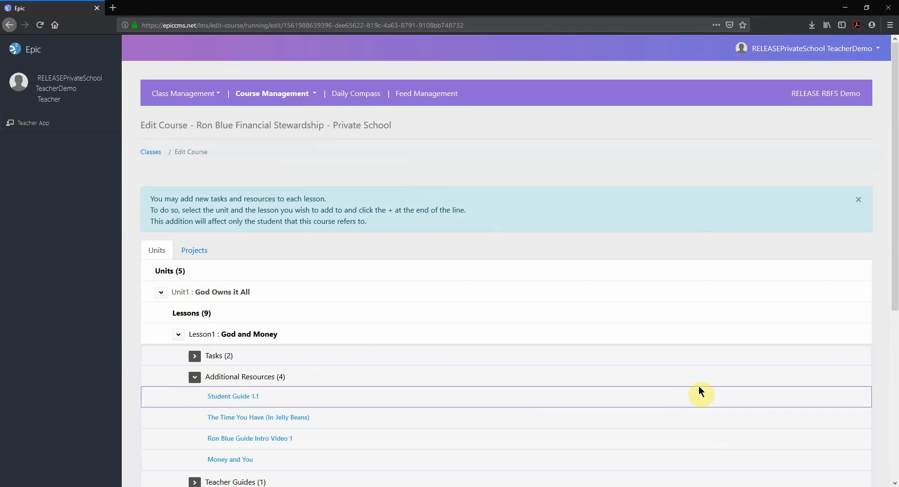
{"action": "left_click", "coordinate": [861, 376]}
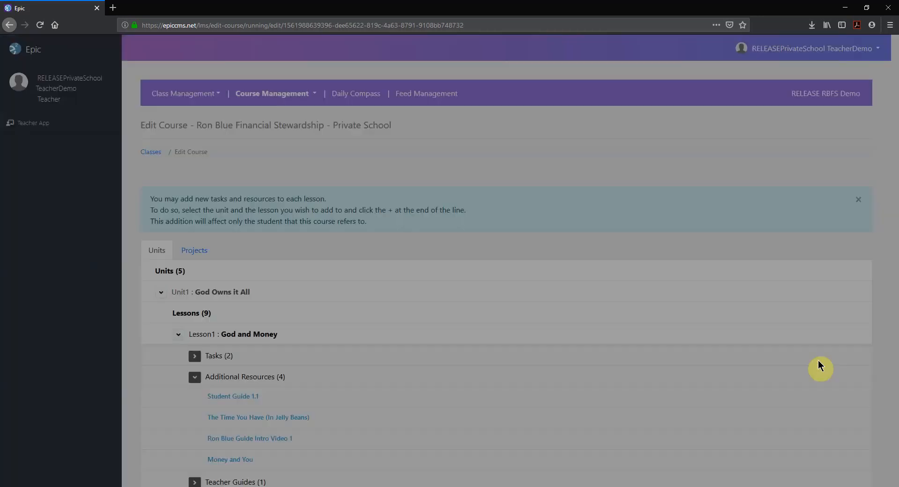
{"action": "left_click", "coordinate": [427, 188]}
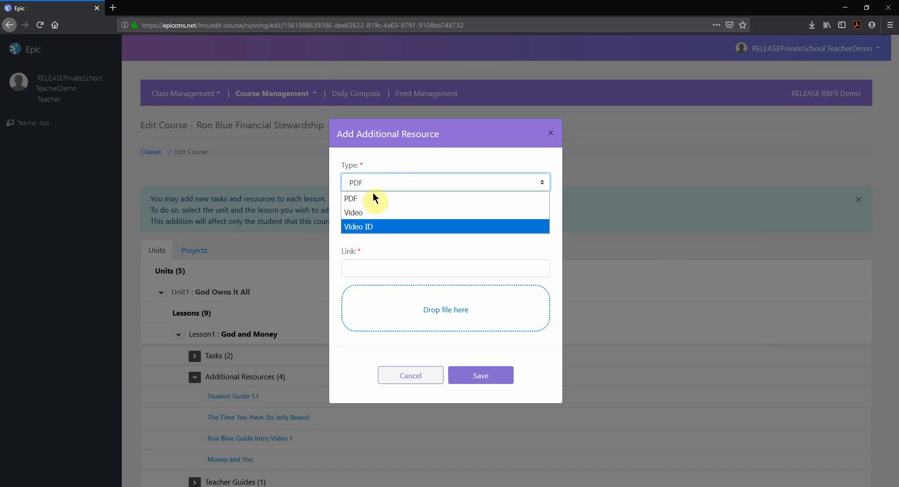
{"action": "left_click", "coordinate": [375, 150]}
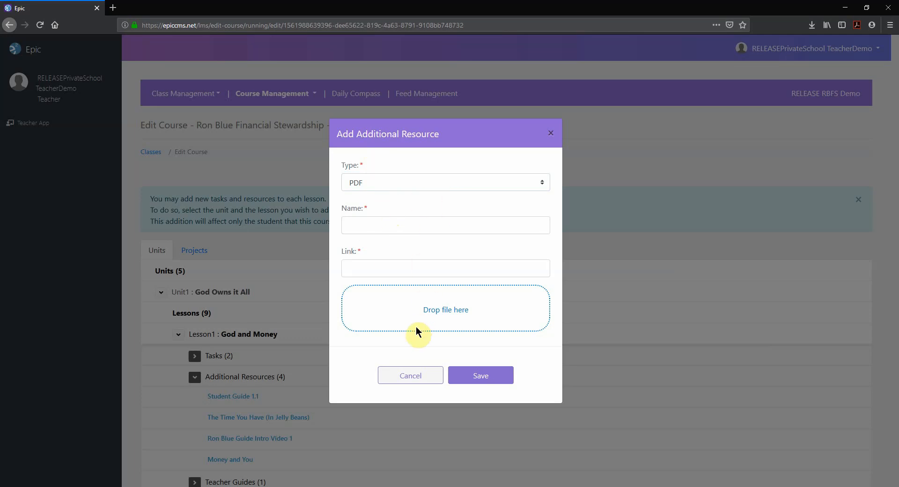
{"action": "left_click", "coordinate": [426, 379]}
Step: Start a Personal task named "Custom task 1" under Lesson 1's tasks, and check its description field and due date calendar
{"action": "left_click", "coordinate": [195, 356]}
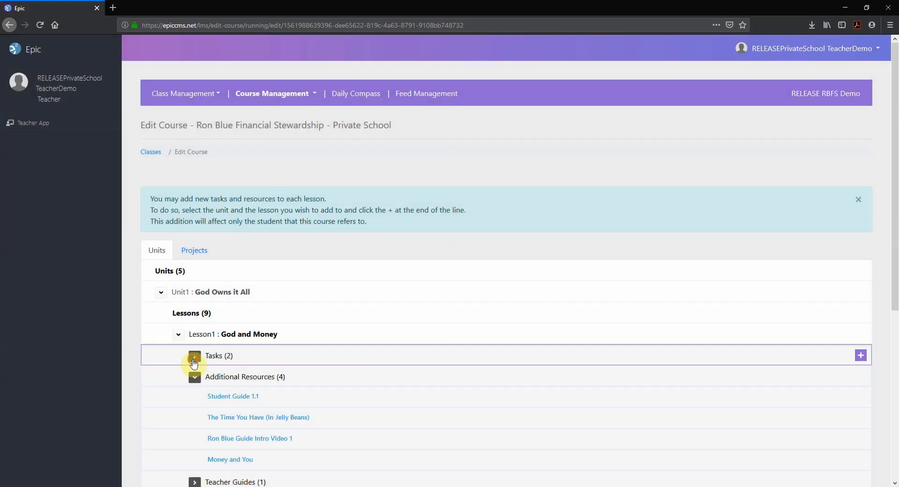
{"action": "left_click", "coordinate": [860, 357]}
{"action": "left_click", "coordinate": [367, 113]}
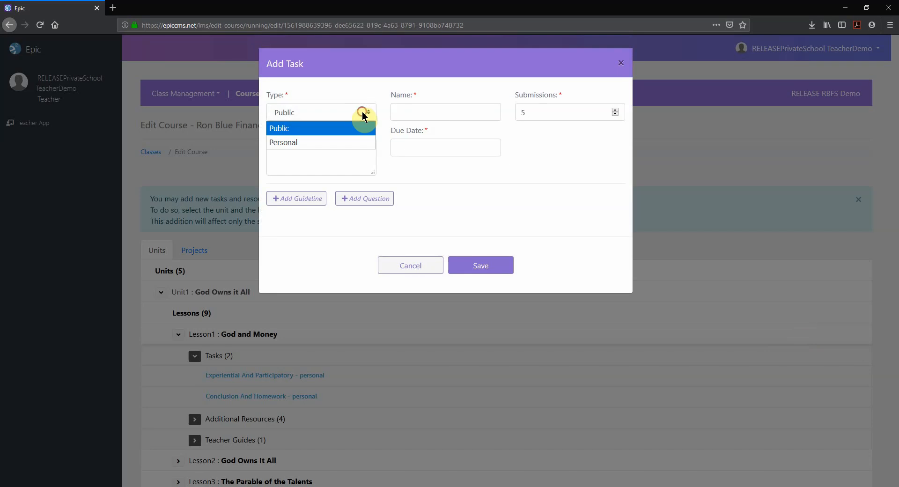
{"action": "left_click", "coordinate": [327, 141]}
{"action": "left_click", "coordinate": [409, 114]}
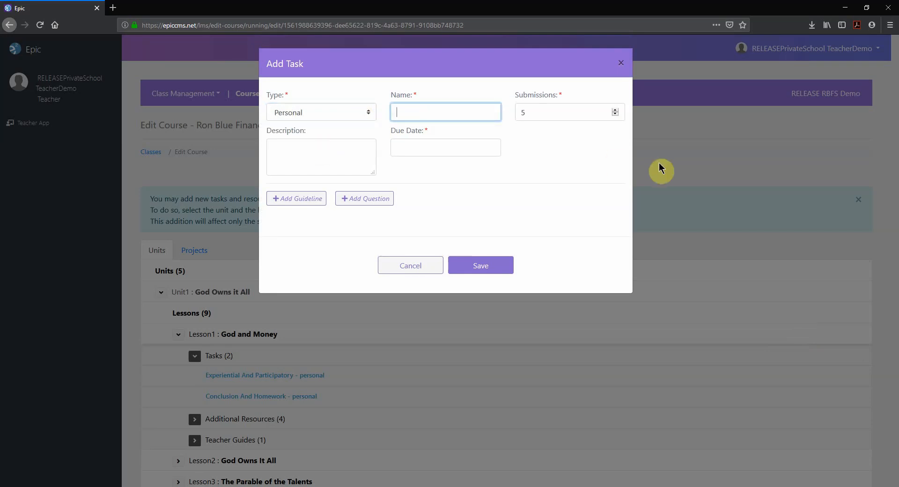
{"action": "type", "text": "Custom task 1"}
{"action": "left_click", "coordinate": [361, 144]}
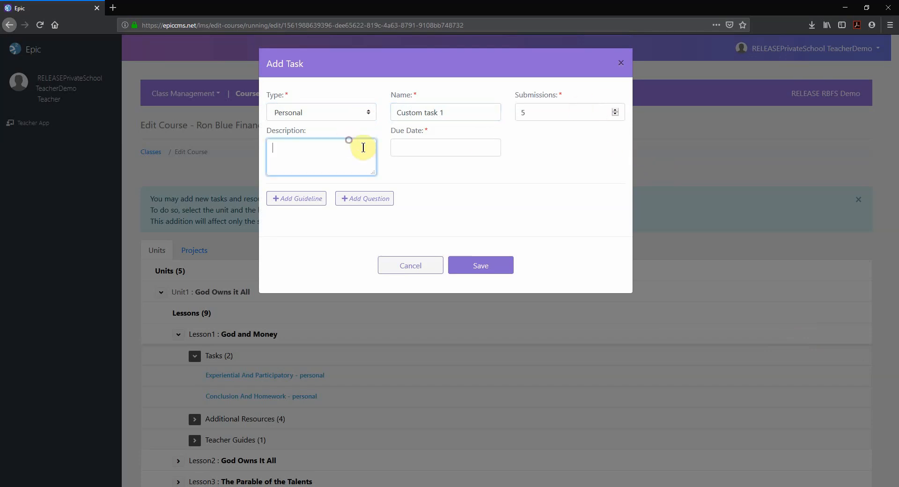
{"action": "left_click", "coordinate": [421, 149]}
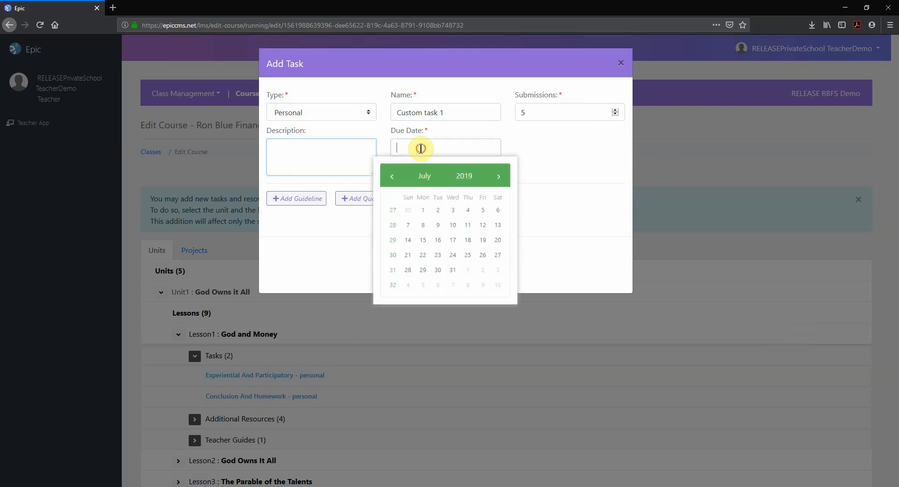
{"action": "left_click", "coordinate": [572, 177]}
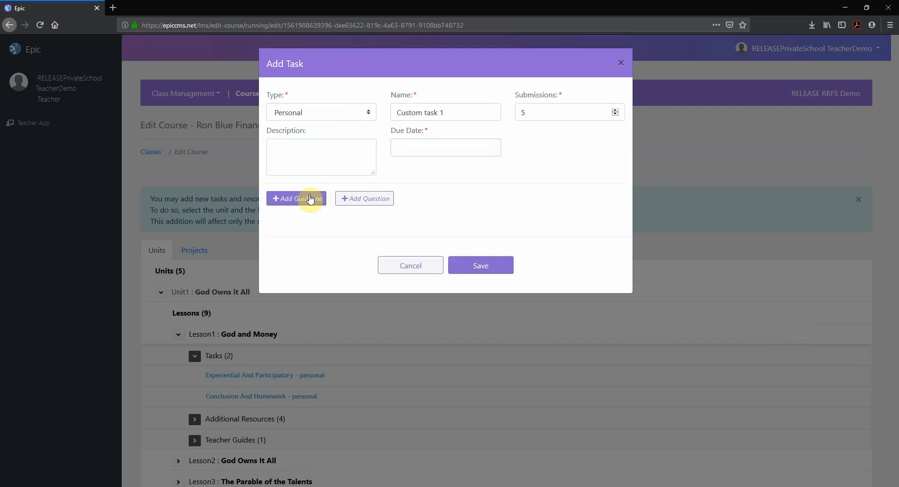
Step: Add a blank guideline and a blank question to the new task, and close the form without saving
{"action": "left_click", "coordinate": [344, 199]}
{"action": "left_click", "coordinate": [311, 332]}
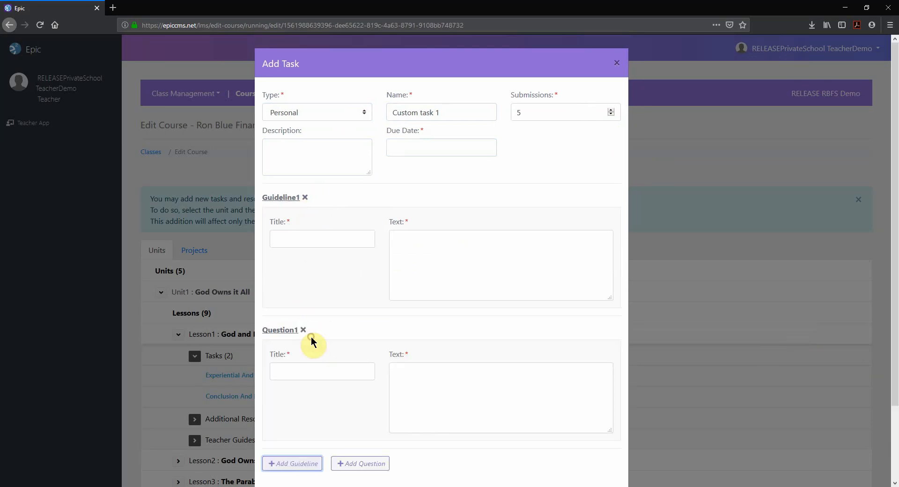
{"action": "left_click", "coordinate": [315, 370]}
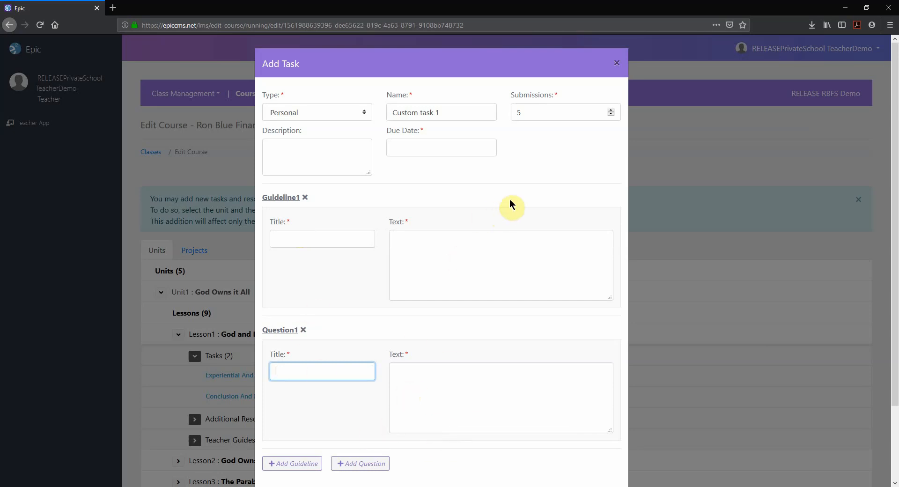
{"action": "left_click", "coordinate": [617, 63]}
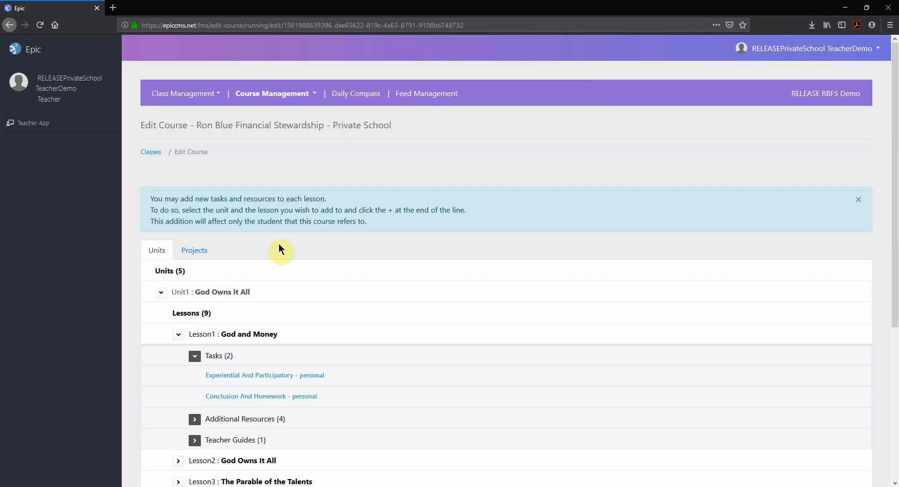
Step: View the class's Daily Compass page, and open the Feed Management page
{"action": "left_click", "coordinate": [356, 95]}
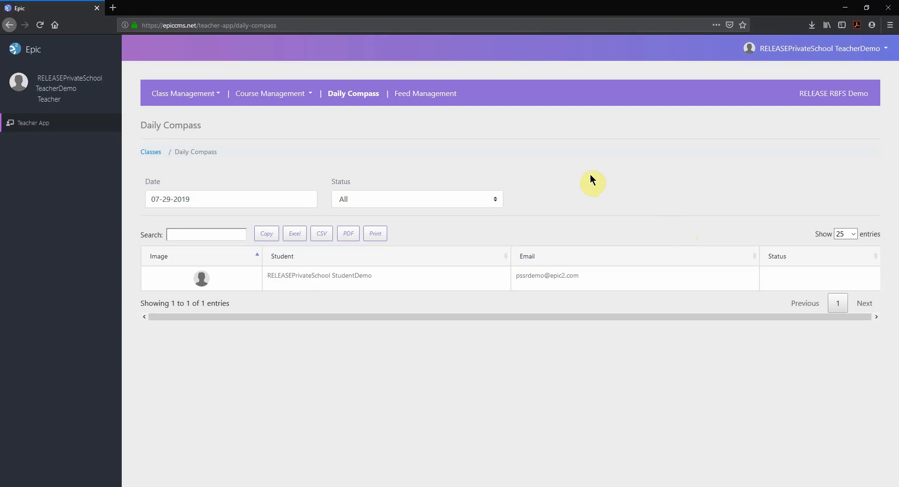
{"action": "left_click", "coordinate": [428, 95]}
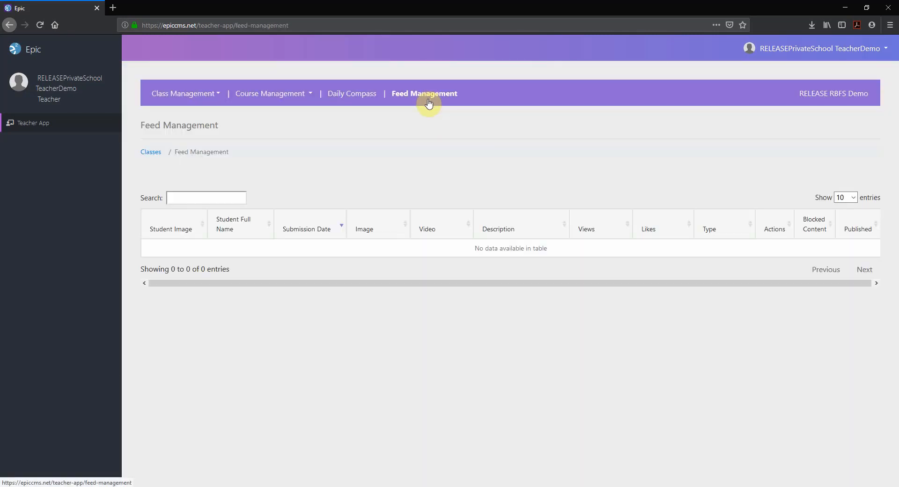